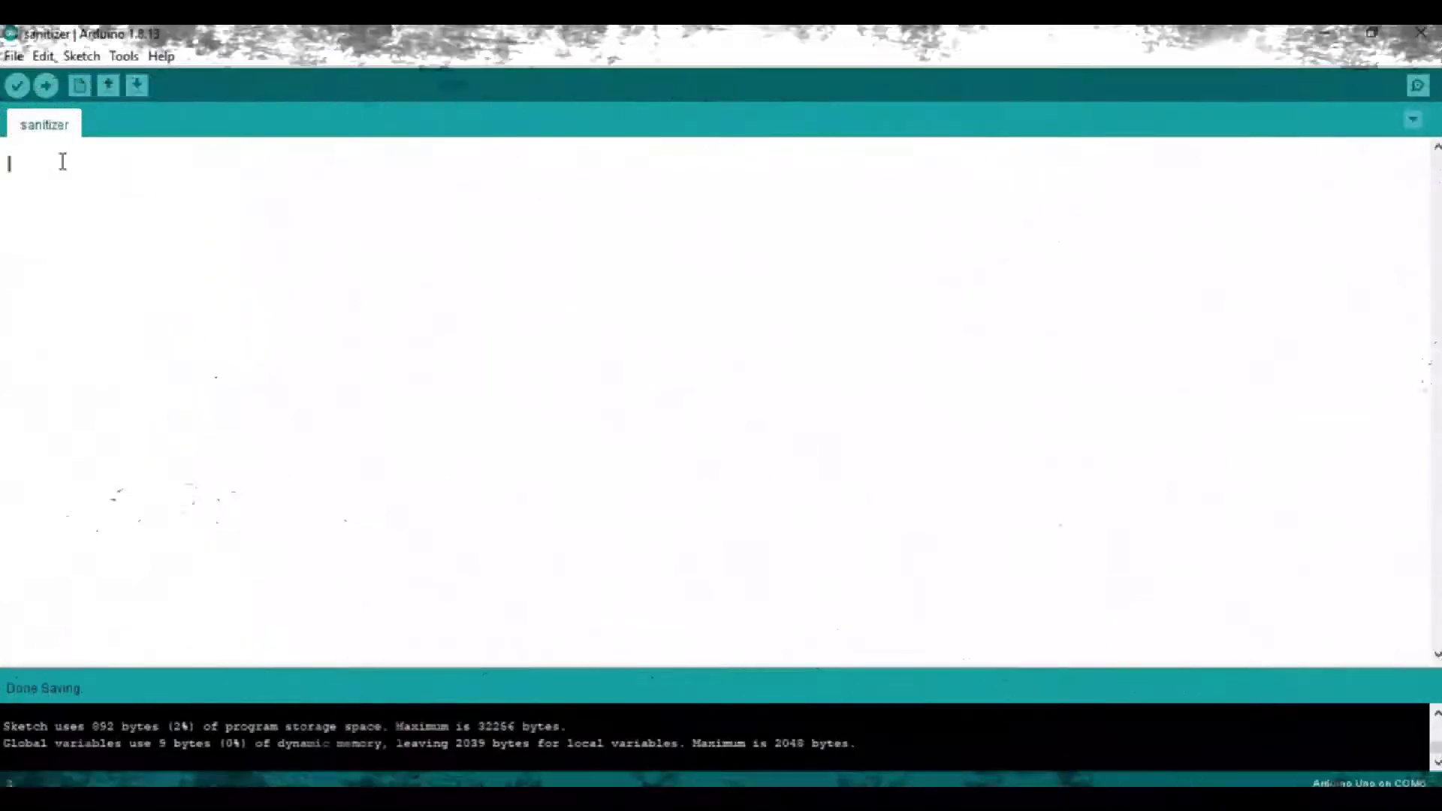
type("const int IRPin = 12; const int PUMP =  7;  int IRState = 0;  void setup() {    pinMode(PUMP, OUTPUT);    pinMode(IRPin, INPUT); }  void loop() {    IRState = digitalRead(IRPin);     if (IRState == LOW) {      digitalWrite(PUMP, HIGH);   } else {      digitalWrite(PUMP, LOW);   } }")
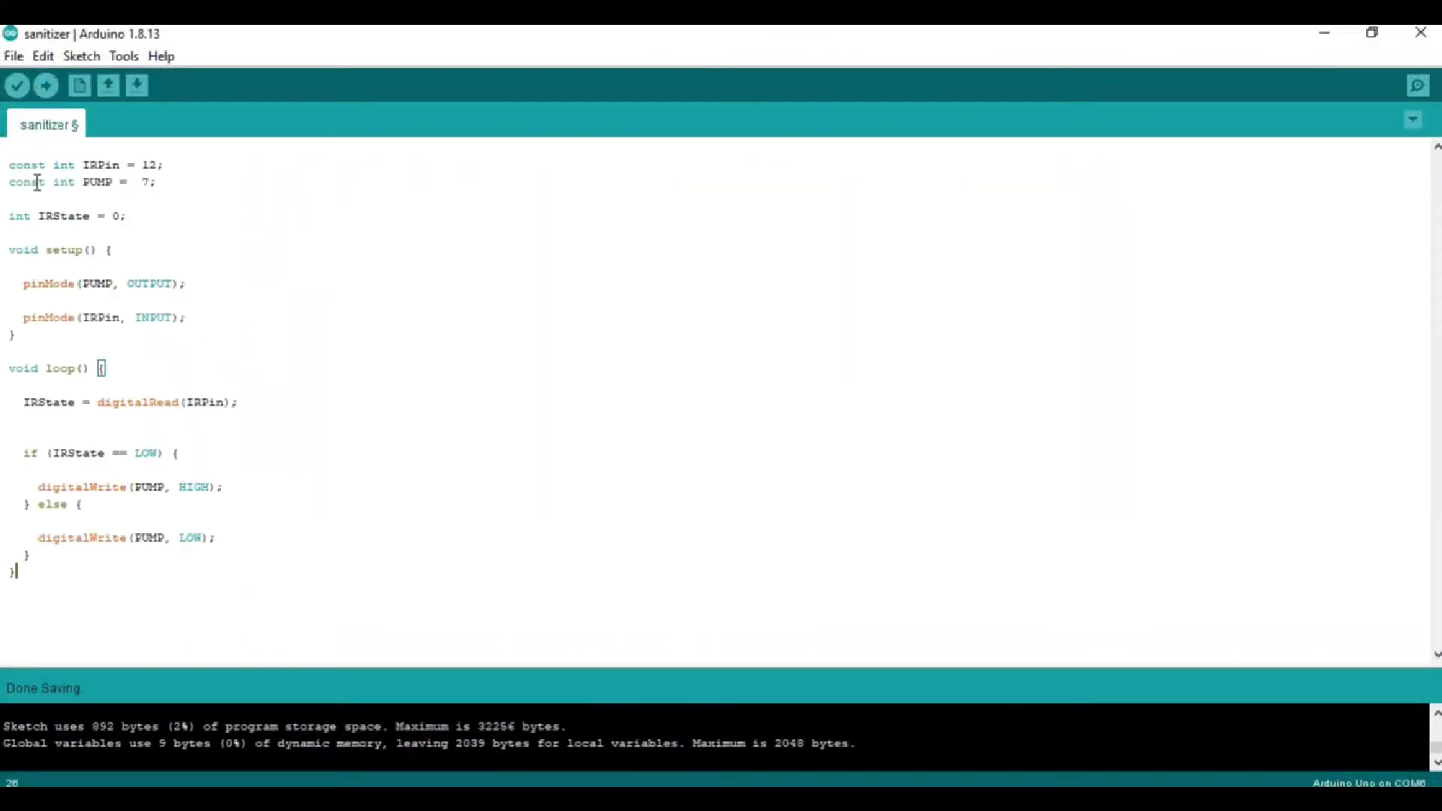
left_click(195, 215)
left_click_drag(10, 165, 160, 167)
left_click(204, 182)
left_click_drag(80, 164, 174, 167)
left_click(183, 193)
left_click_drag(83, 181, 153, 183)
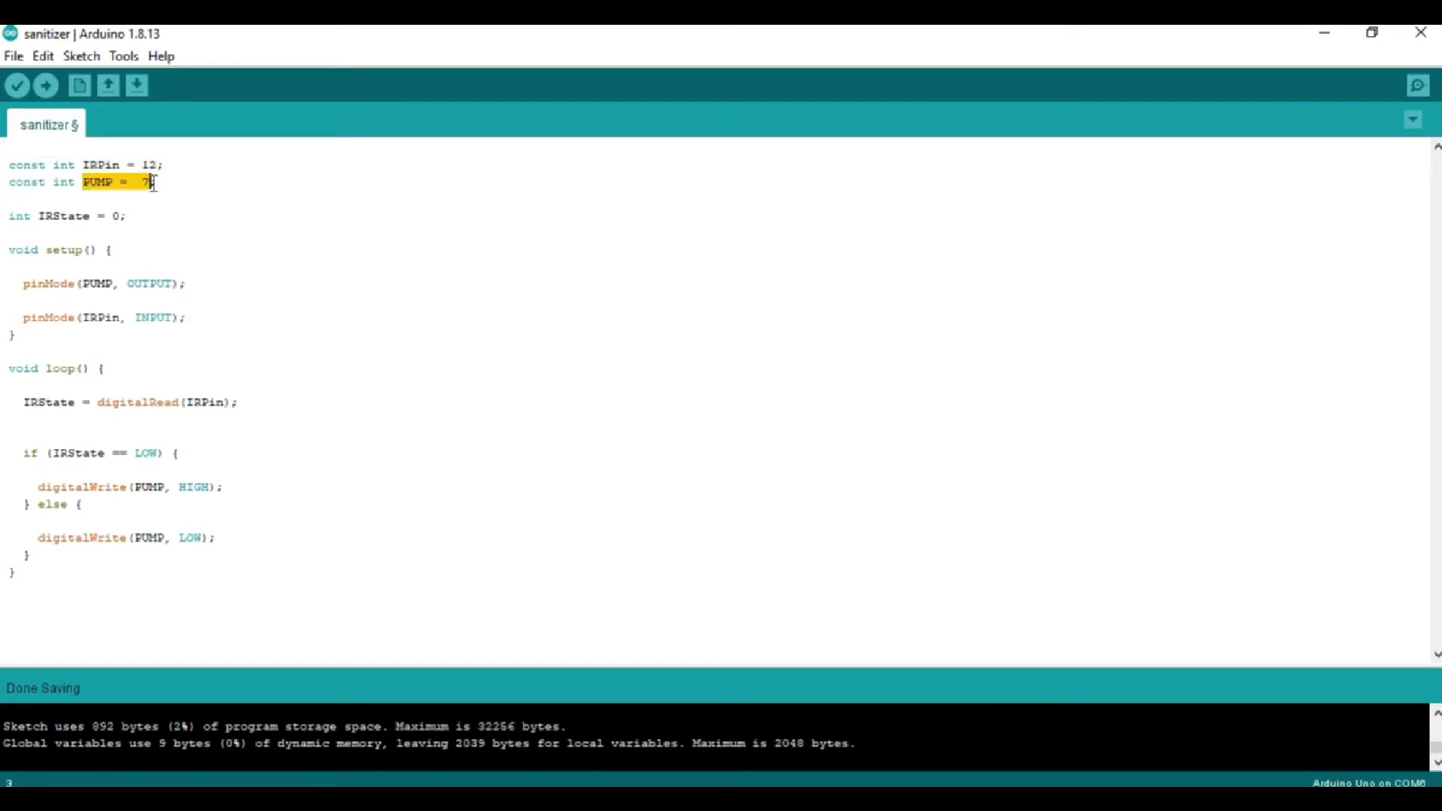
left_click(186, 200)
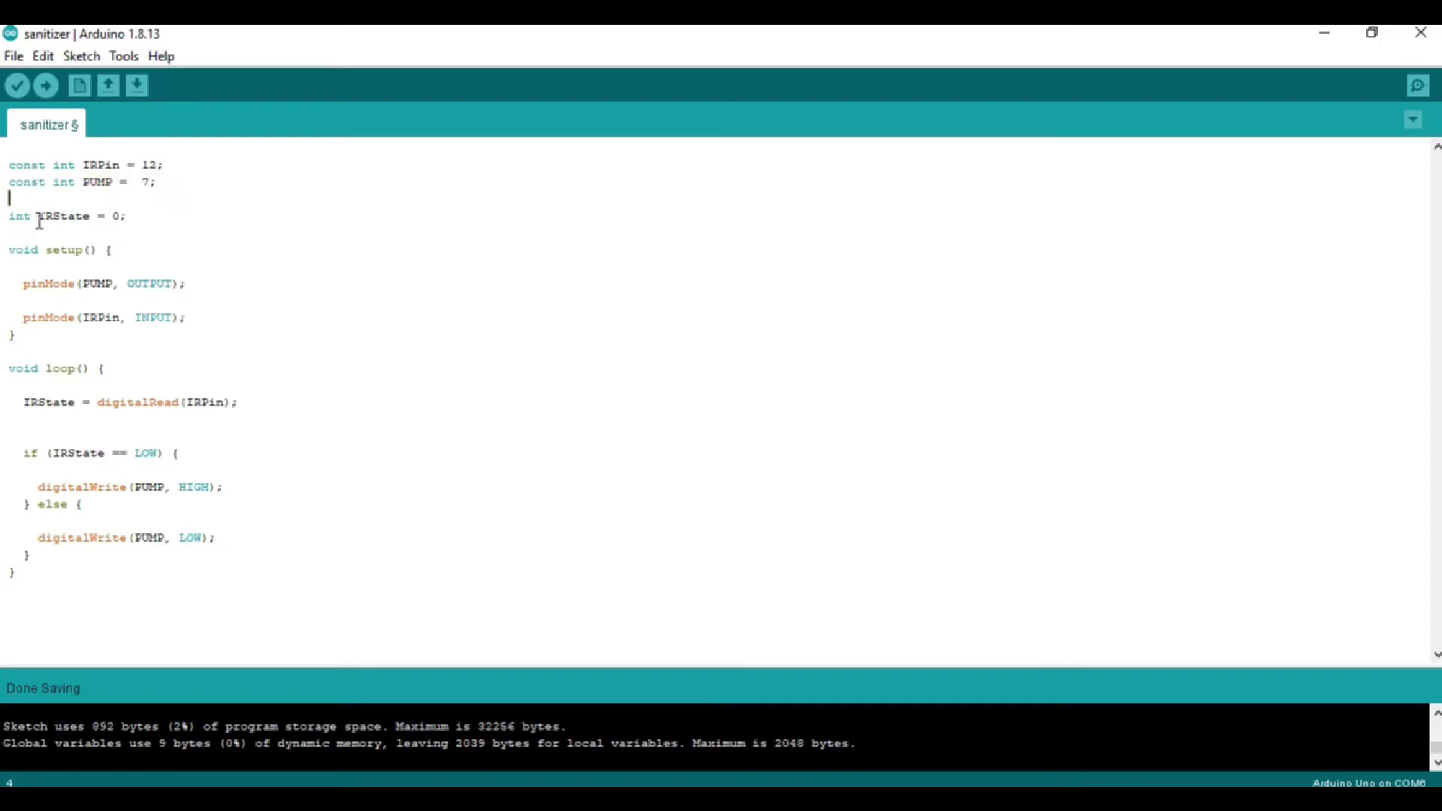
left_click_drag(9, 215, 124, 221)
left_click(53, 225)
left_click(126, 218)
left_click(168, 227)
left_click_drag(12, 250, 151, 253)
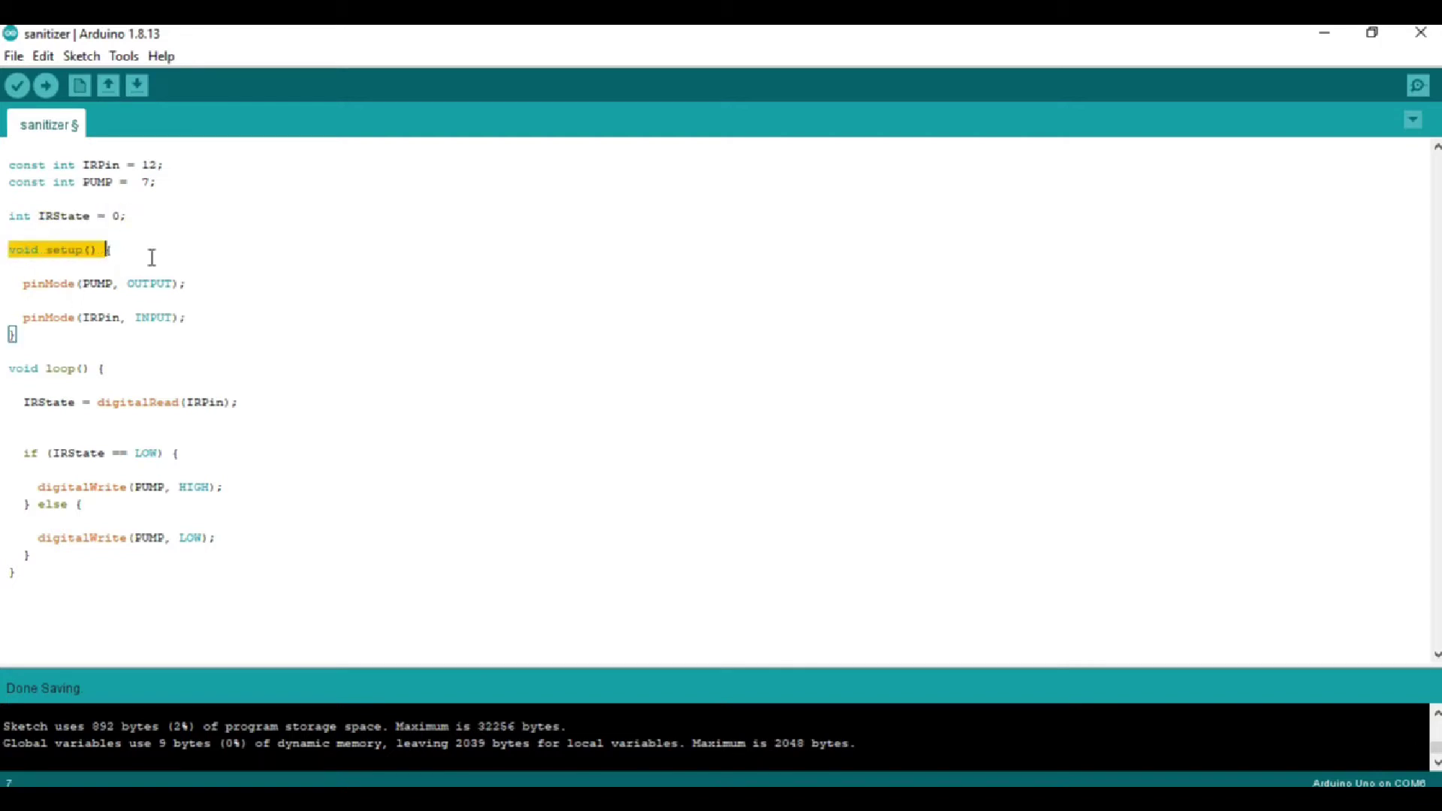
left_click(102, 268)
left_click_drag(23, 284, 176, 284)
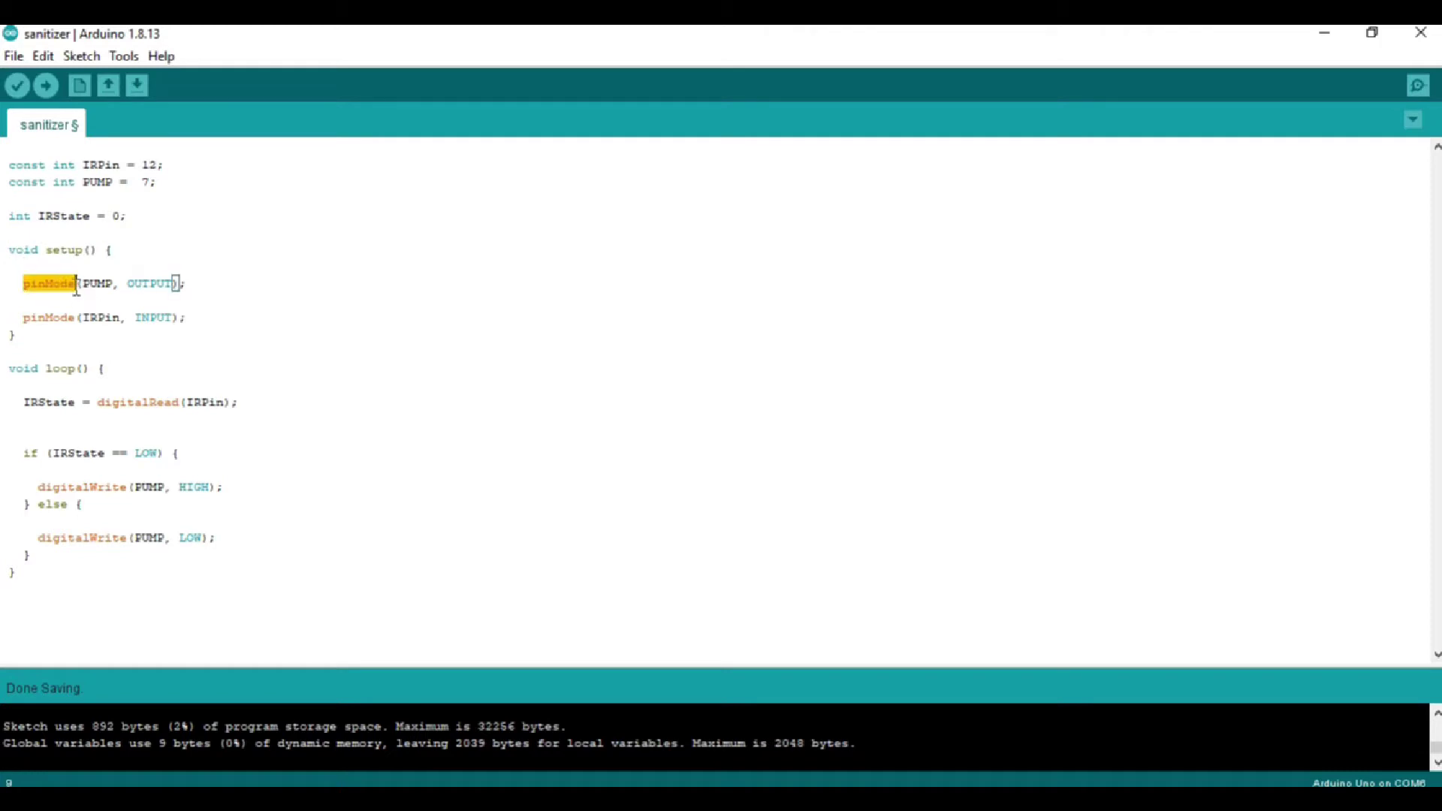
left_click(146, 297)
left_click_drag(83, 284, 172, 284)
left_click(120, 317)
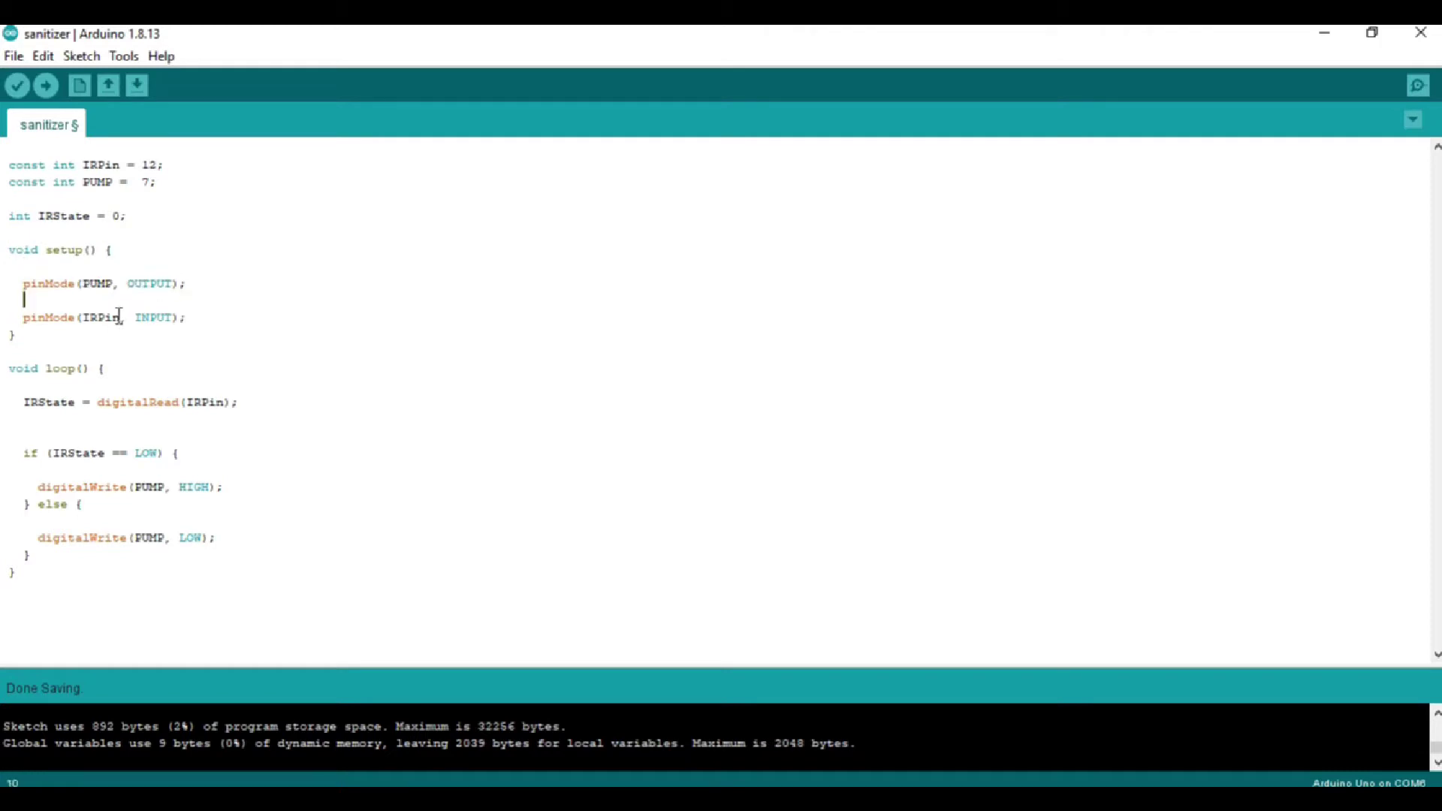
left_click_drag(83, 317, 177, 318)
left_click(224, 321)
left_click_drag(7, 368, 116, 371)
left_click(187, 370)
left_click_drag(23, 403, 90, 405)
left_click(142, 424)
left_click_drag(185, 402, 225, 404)
left_click(268, 406)
left_click_drag(21, 405, 309, 407)
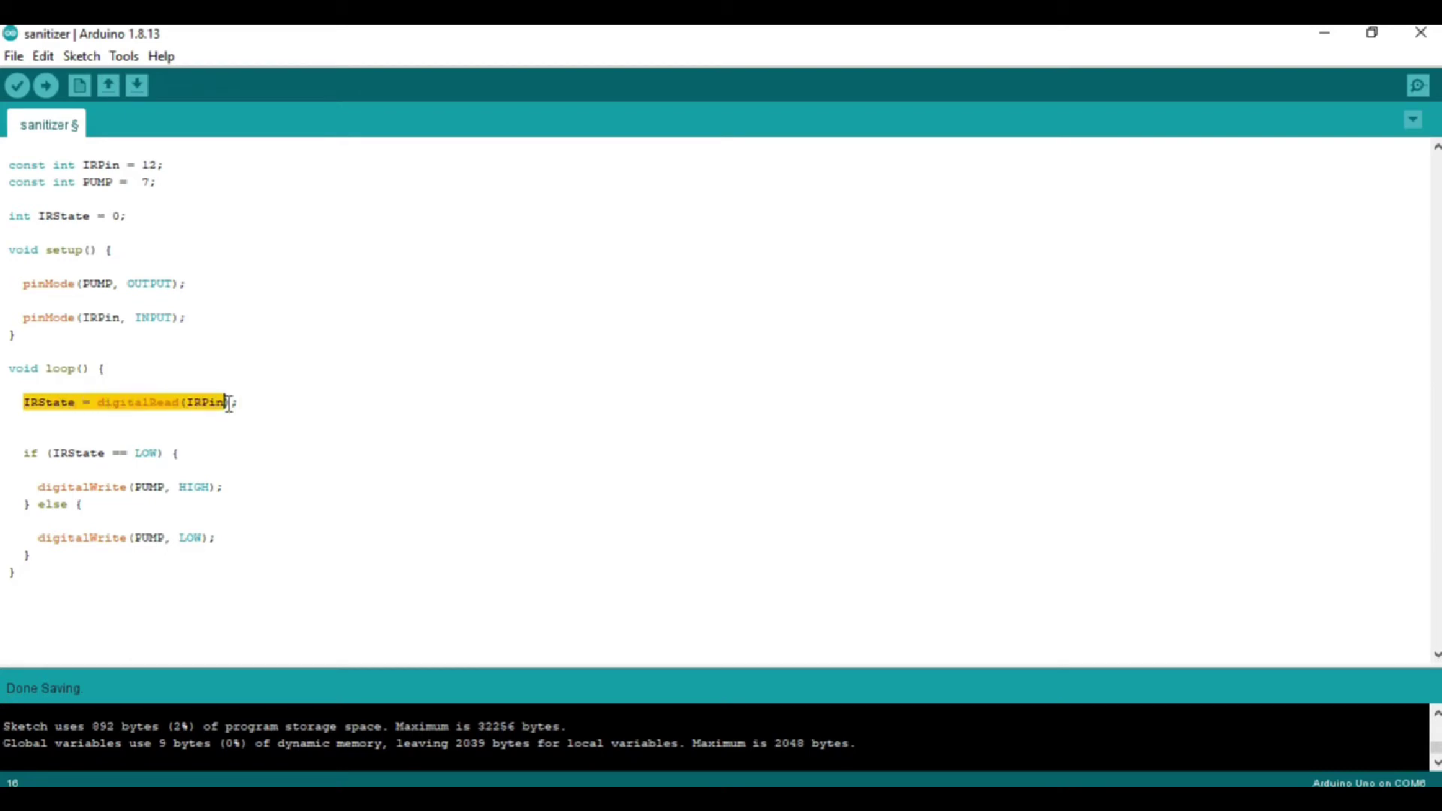
left_click(309, 407)
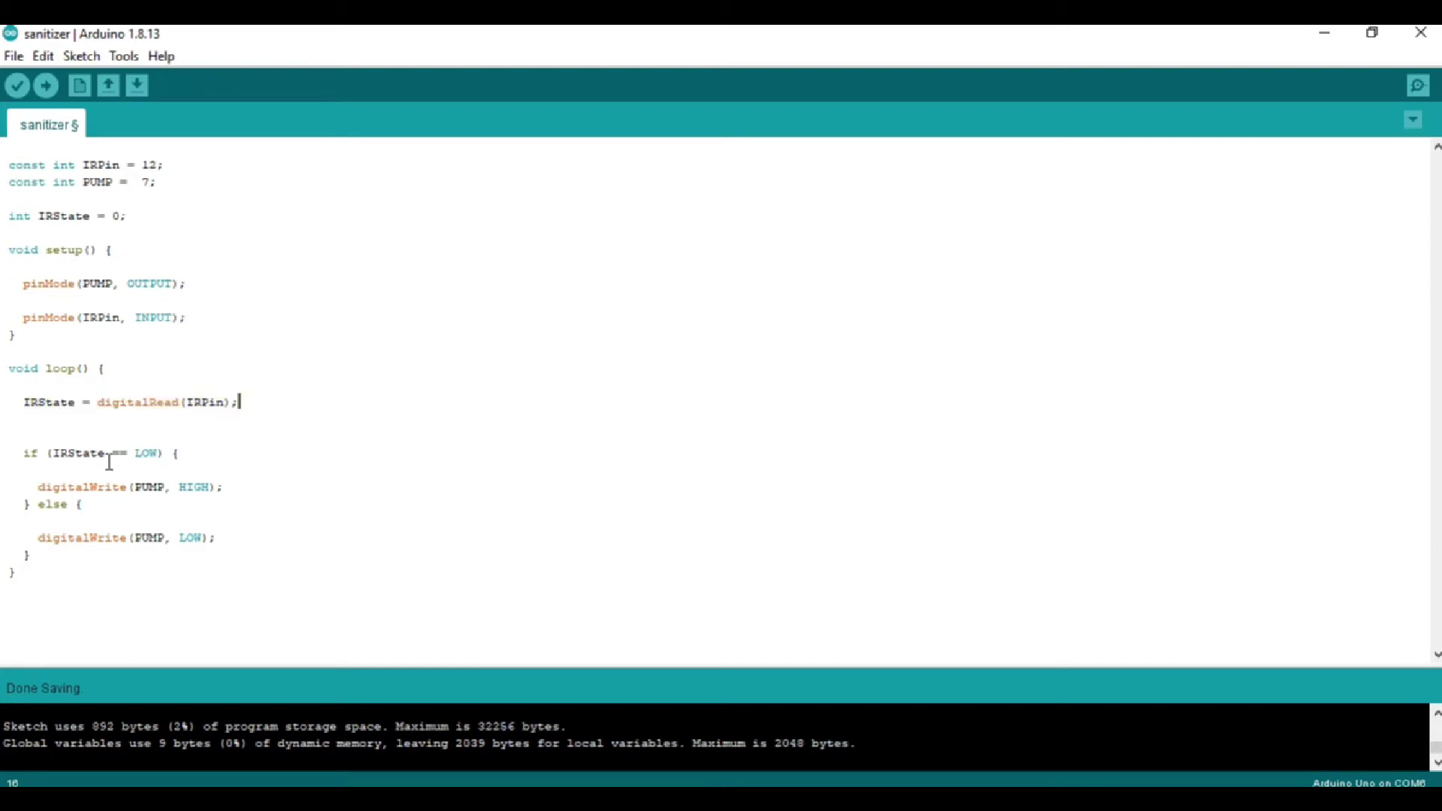
double_click(28, 454)
left_click(239, 454)
left_click_drag(48, 453, 165, 453)
left_click(253, 462)
left_click_drag(134, 487, 210, 486)
left_click(258, 498)
left_click_drag(39, 487, 158, 487)
left_click(236, 486)
mouse_move(39, 508)
left_mouse_down()
mouse_move(120, 505)
mouse_move(204, 538)
left_mouse_up()
left_click(97, 521)
left_click(243, 542)
left_click_drag(39, 537, 216, 537)
left_click(103, 599)
- Verify the sanitizer sketch, compiling it without errors to 892 bytes of program storage
left_click(17, 86)
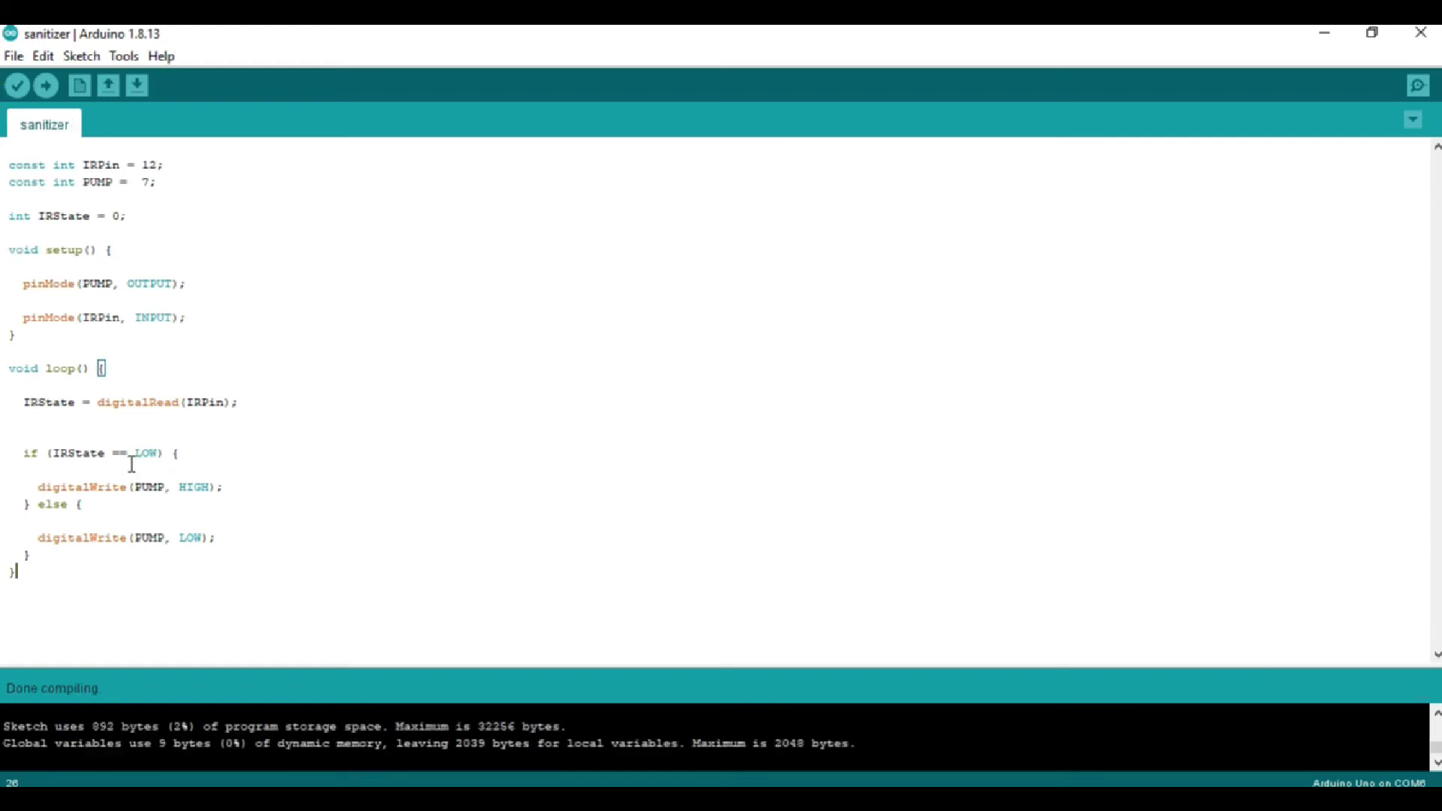